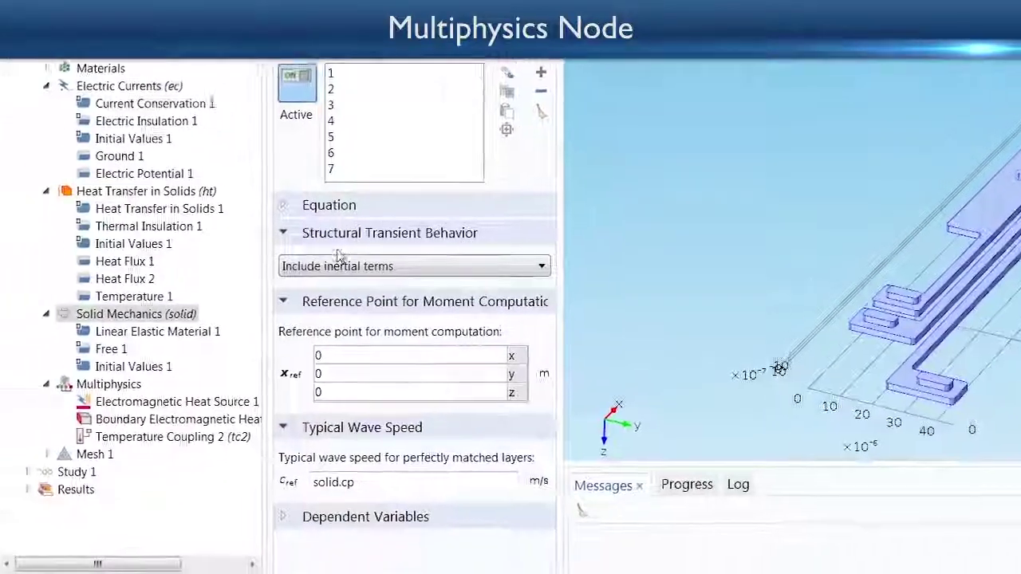
Add a Thermal Expansion multiphysics coupling covering all seven actuator domains.
click(94, 379)
right_click(93, 389)
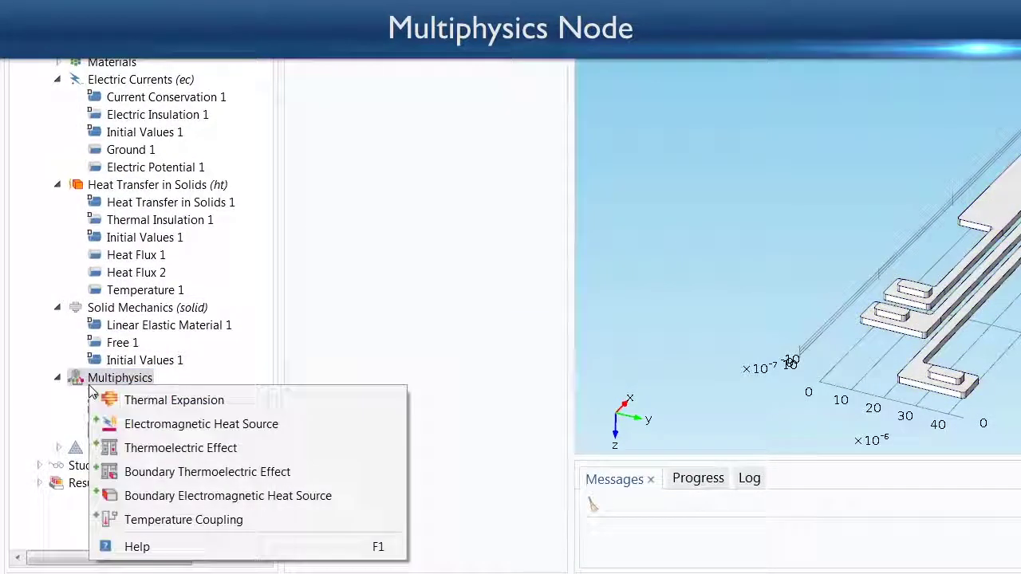
click(172, 403)
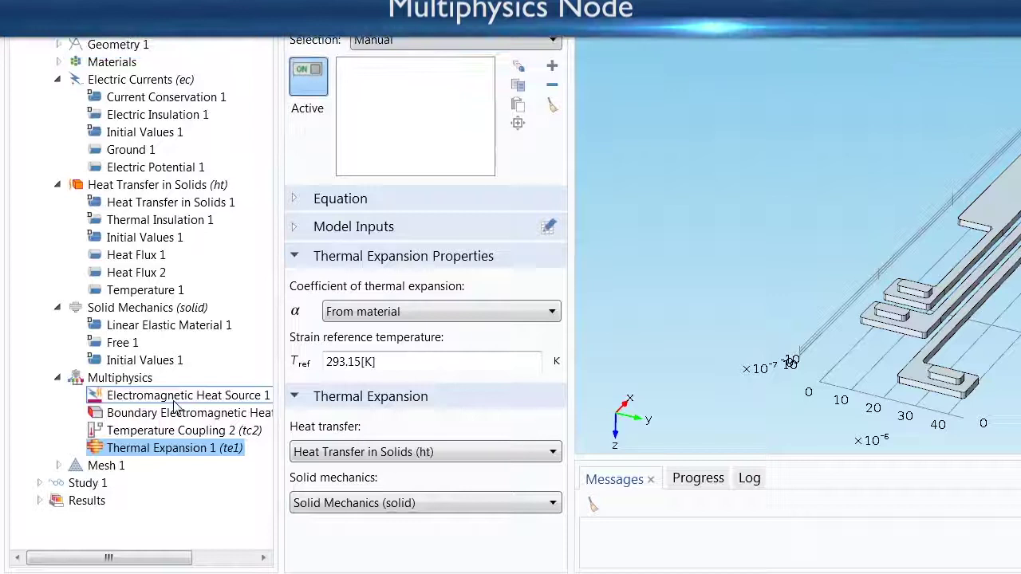
click(408, 42)
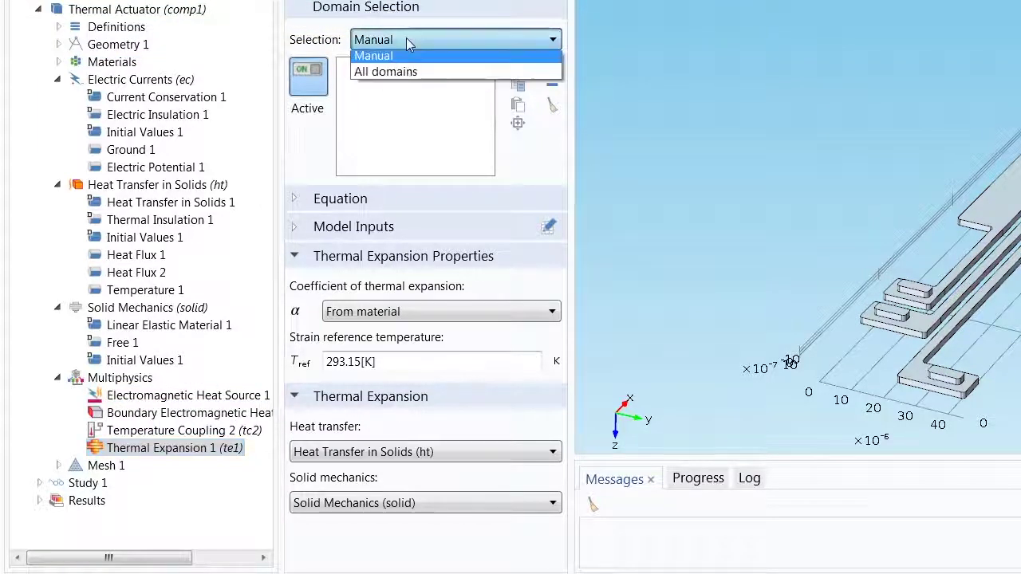
click(402, 74)
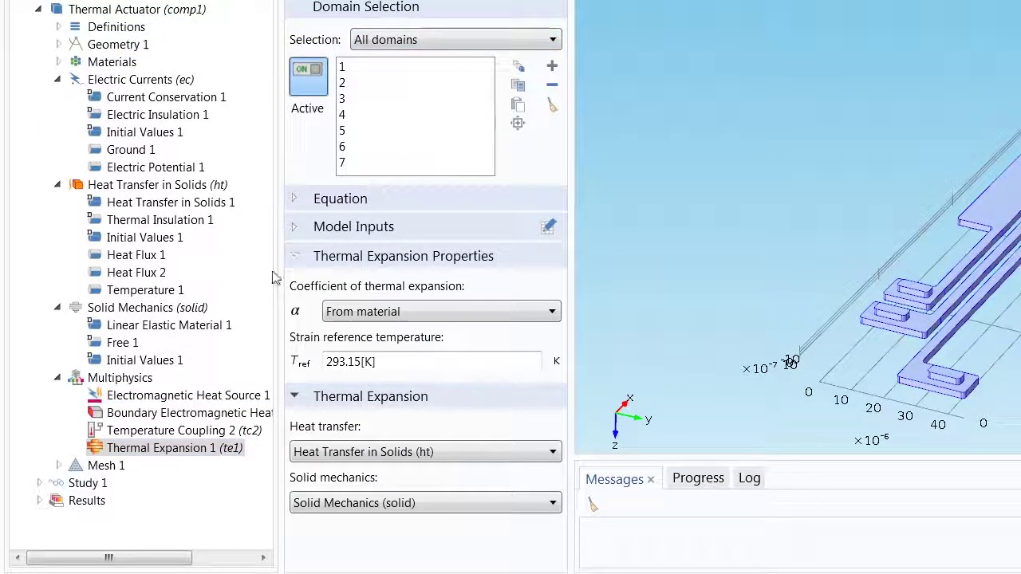
Add the Piezoelectric Devices (pzd) physics from Structural Mechanics in the Model Wizard.
right_click(132, 380)
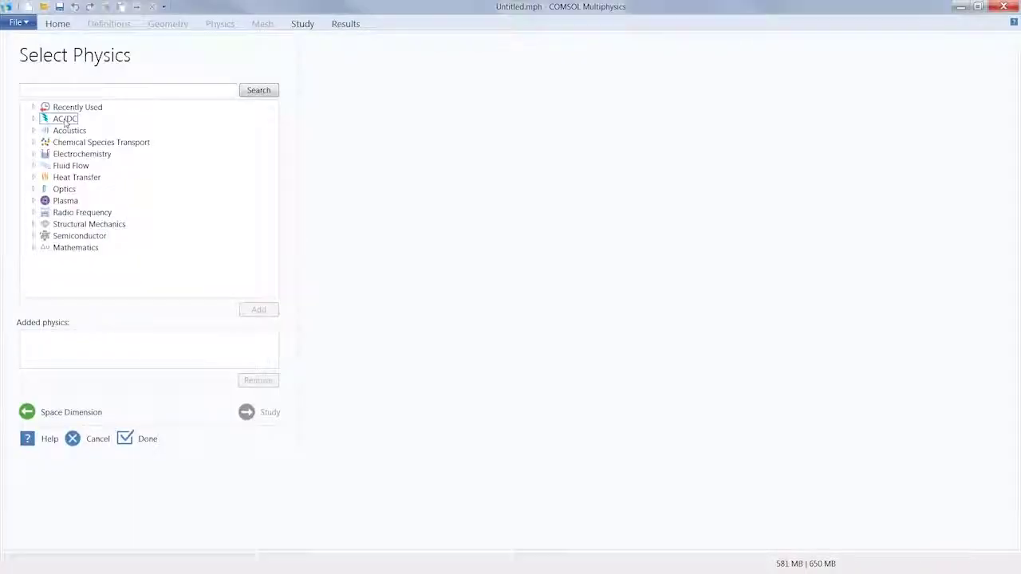
click(34, 225)
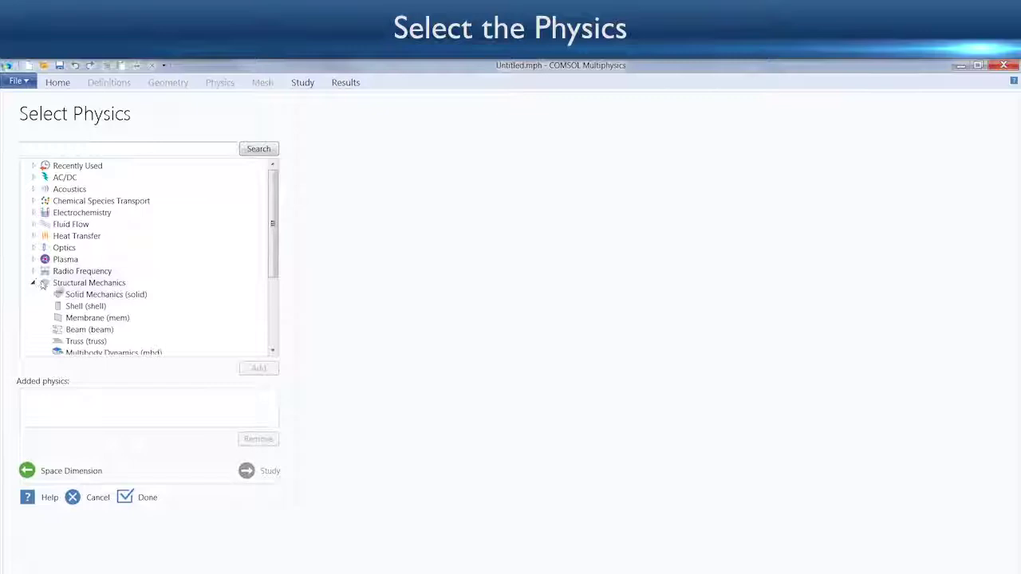
scroll(43, 285, down, 3)
click(83, 306)
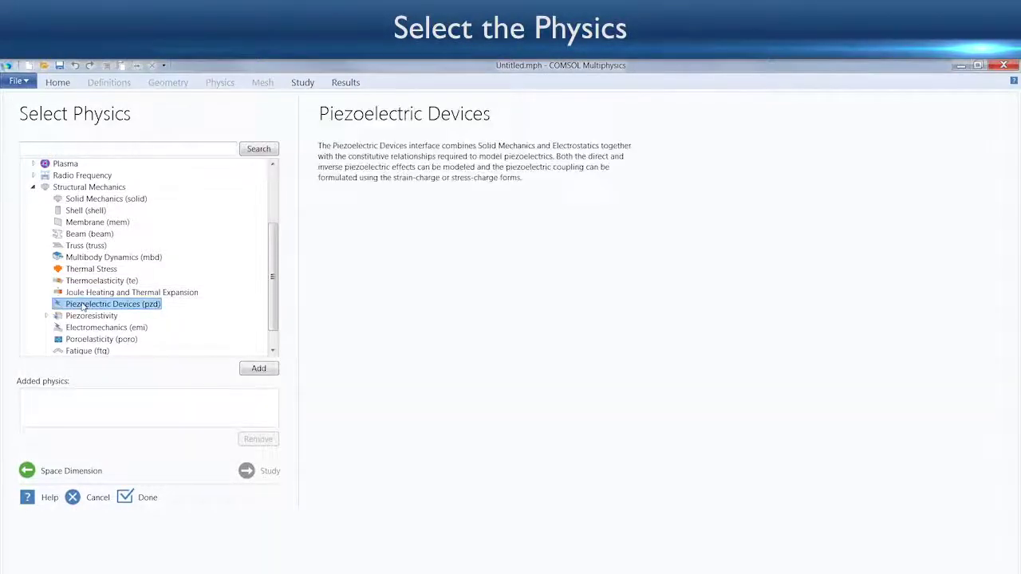
click(258, 370)
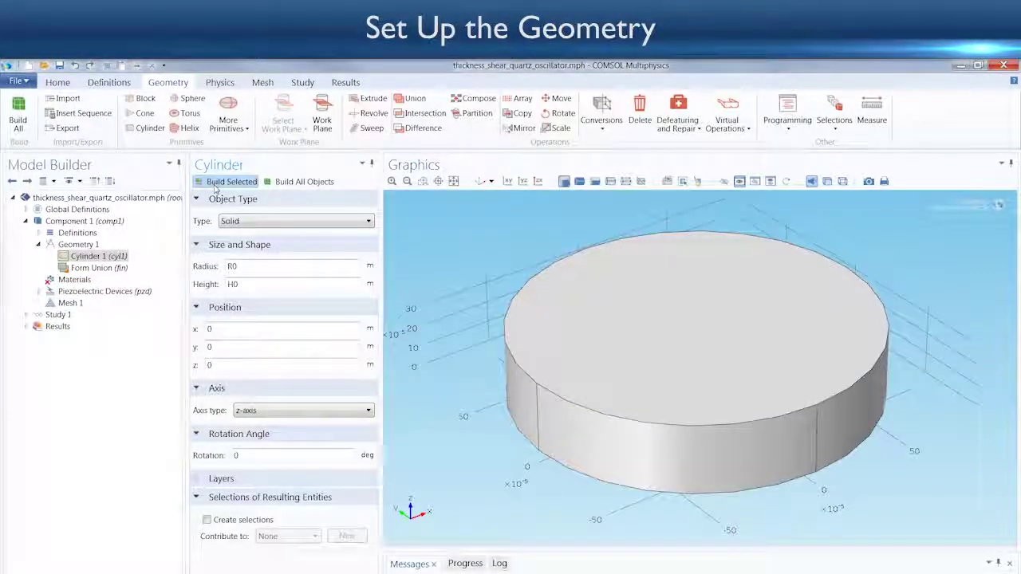
Add Cylinder 2 and start entering its radius R0, with height H0/2.
click(151, 131)
double_click(233, 266)
text(R)
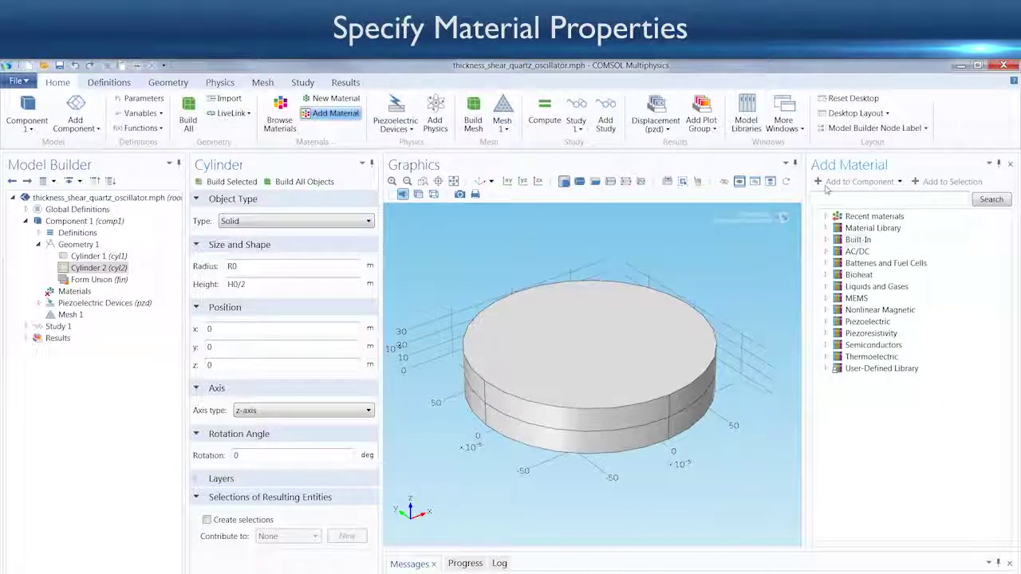
Assign Quartz from the MEMS piezoelectric materials and add Electrical Circuit physics.
click(827, 300)
click(826, 368)
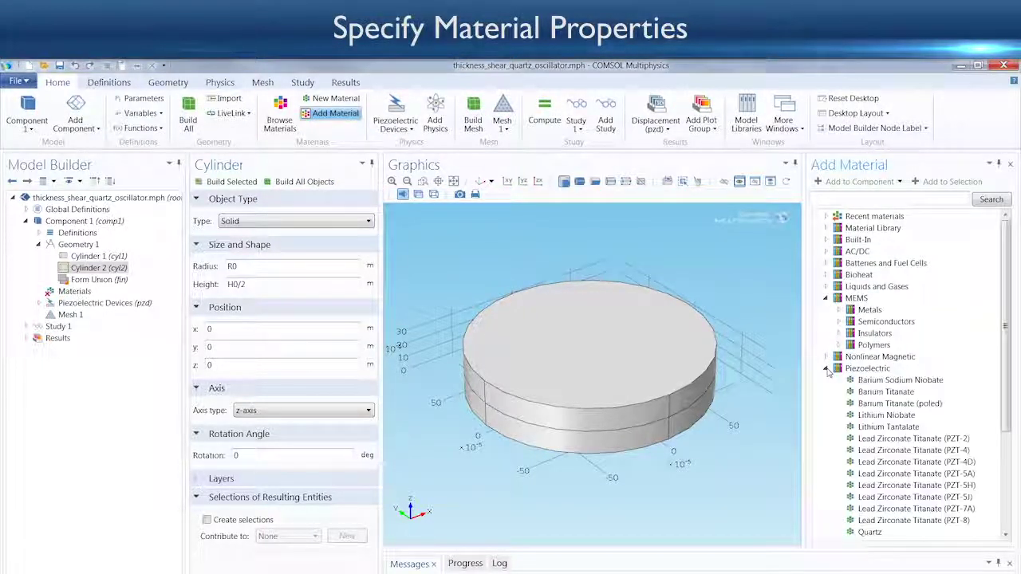
click(869, 532)
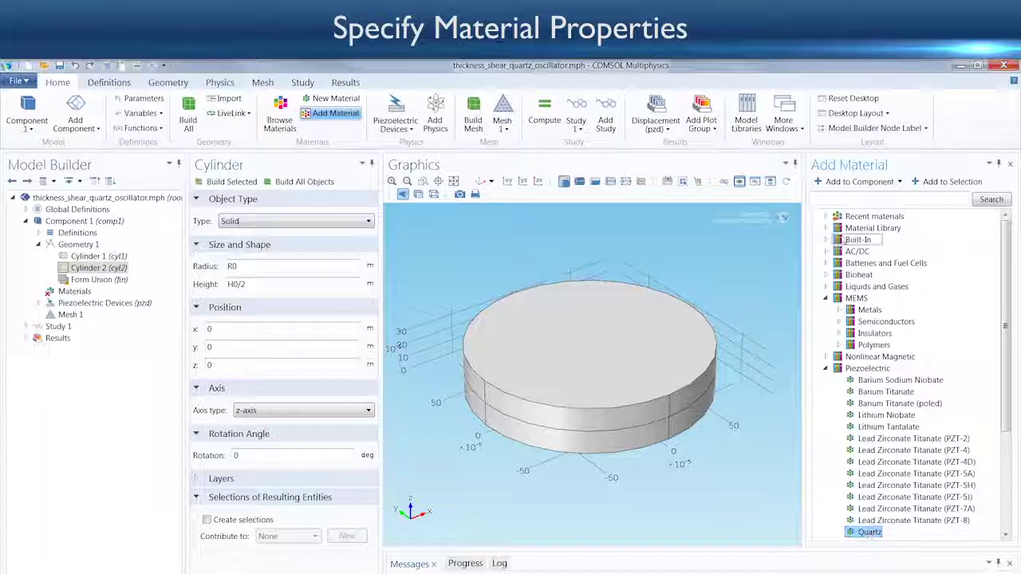
click(836, 182)
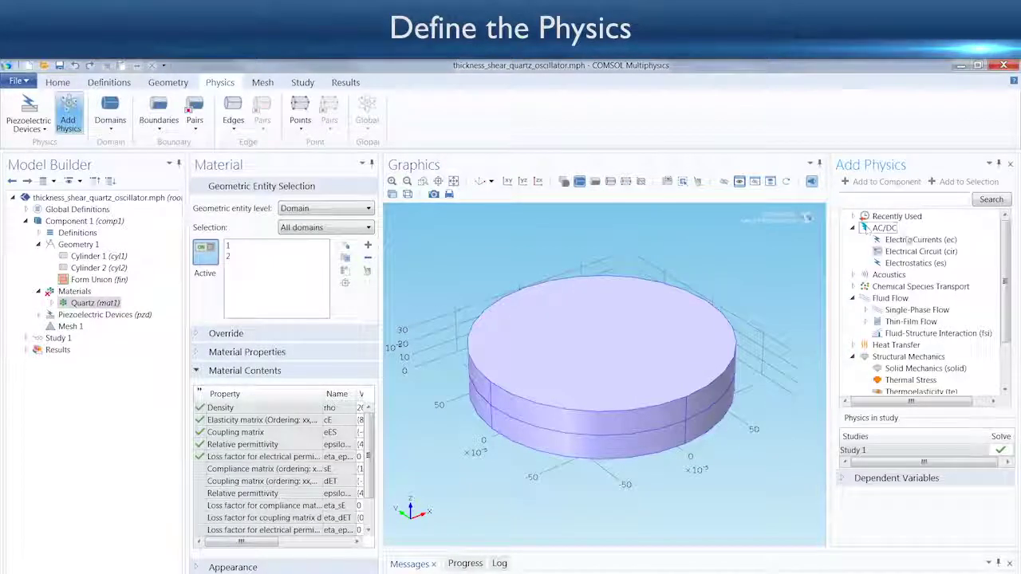
click(913, 252)
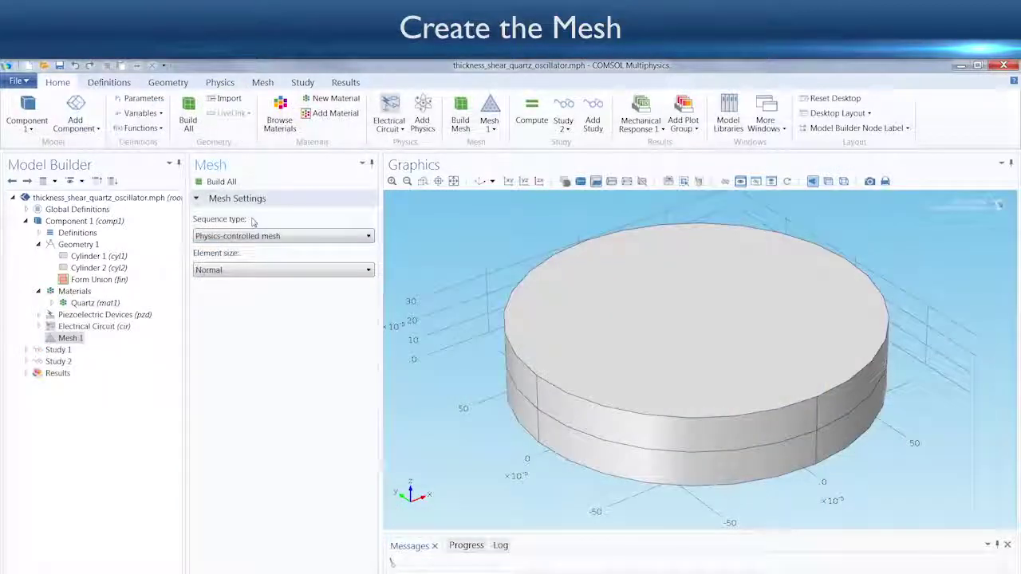
Switch the mesh to user-controlled and build it on the quartz disc.
click(255, 235)
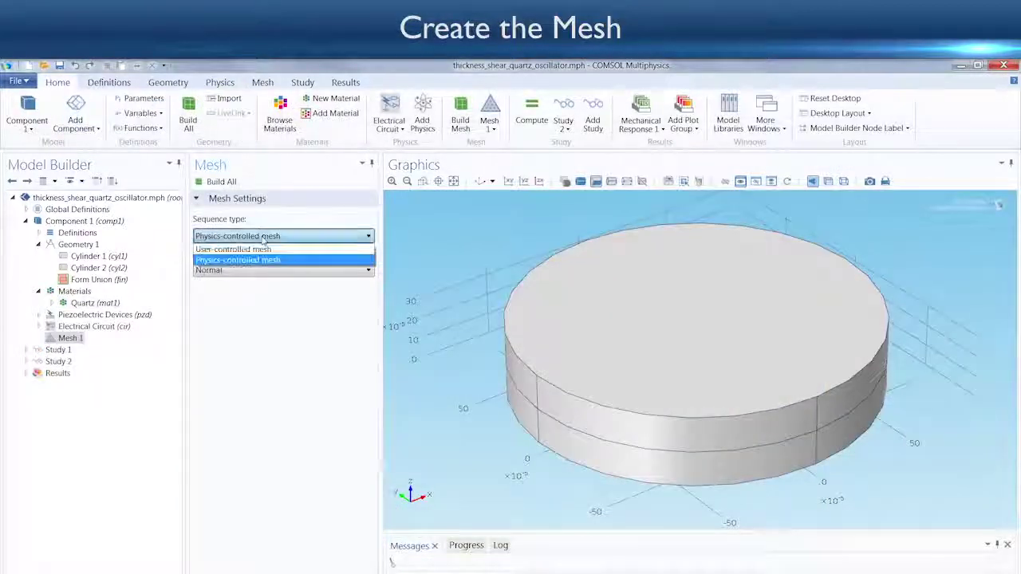
click(269, 254)
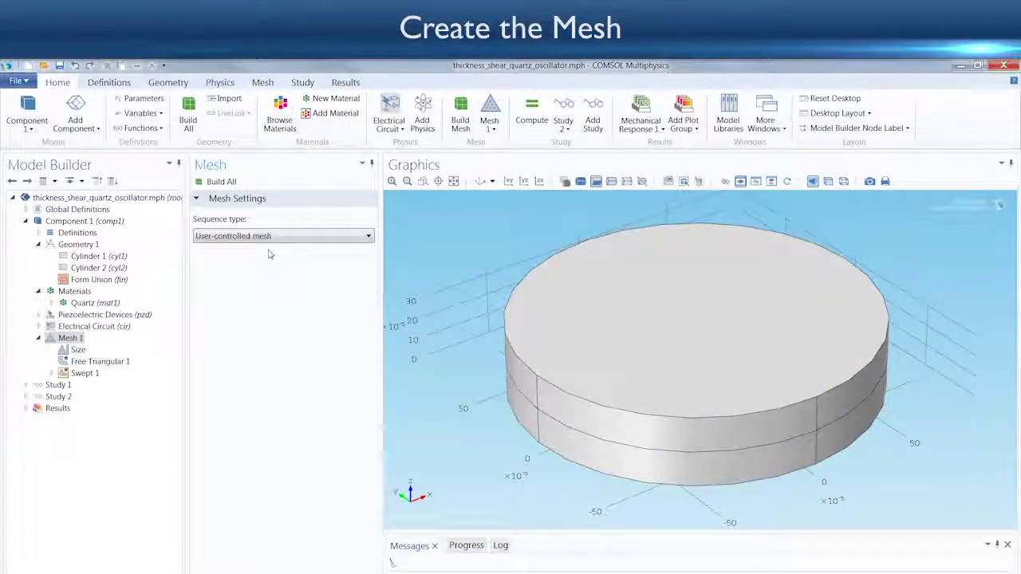
click(222, 181)
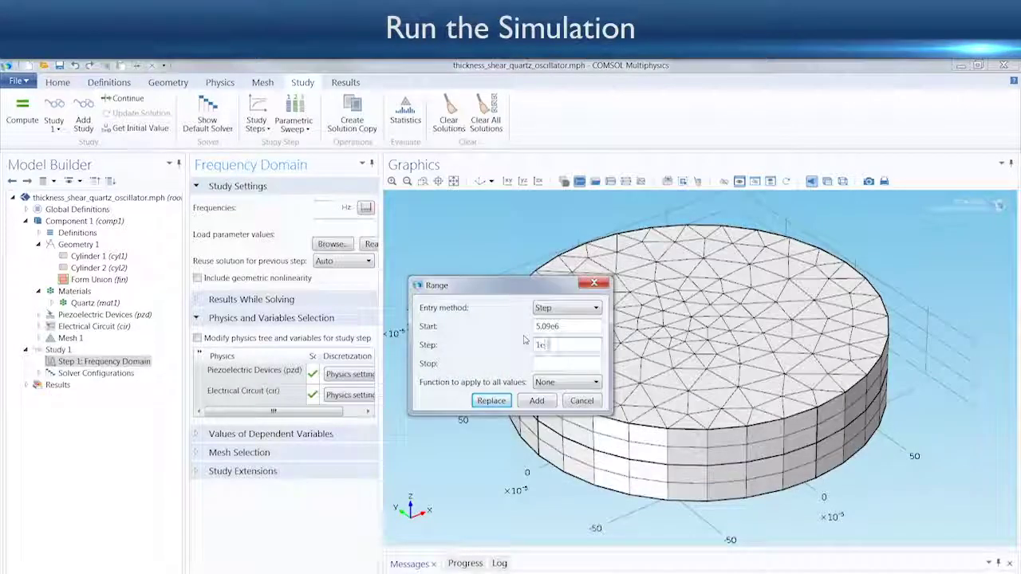
Enter the sweep from 5.09e6 in 1e3 steps and solve the frequency-domain study.
text(3)
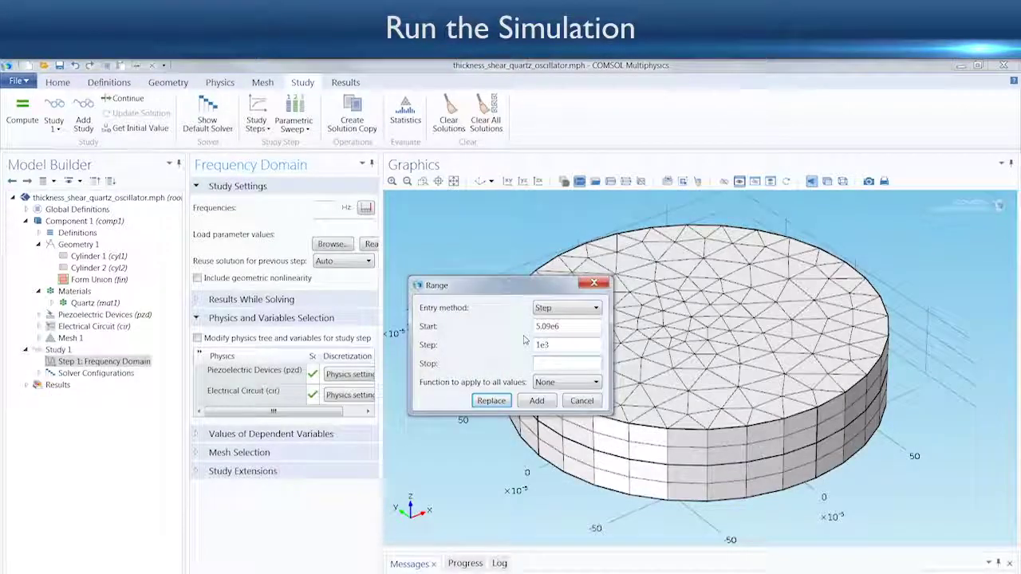
key(Return)
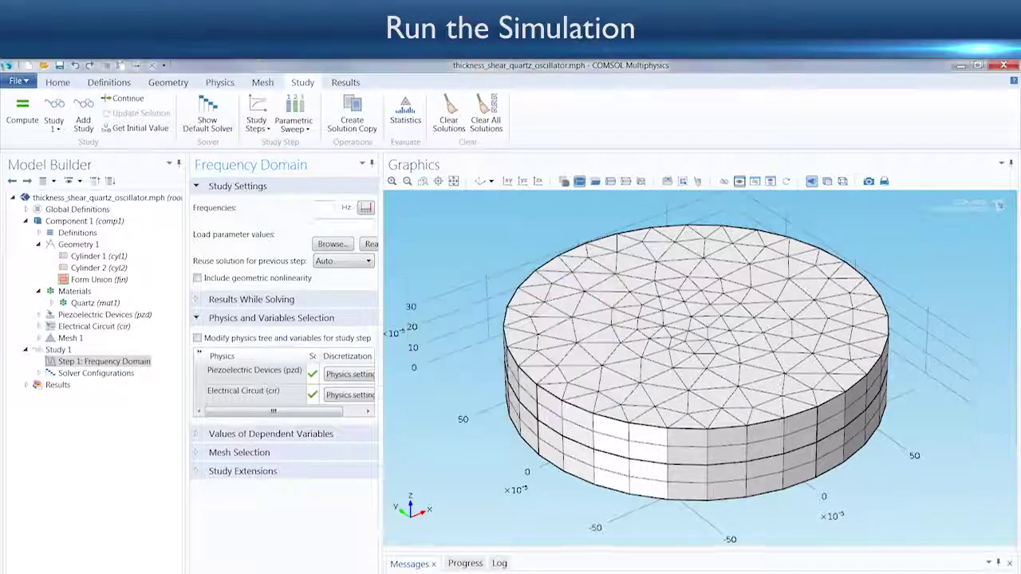
click(29, 128)
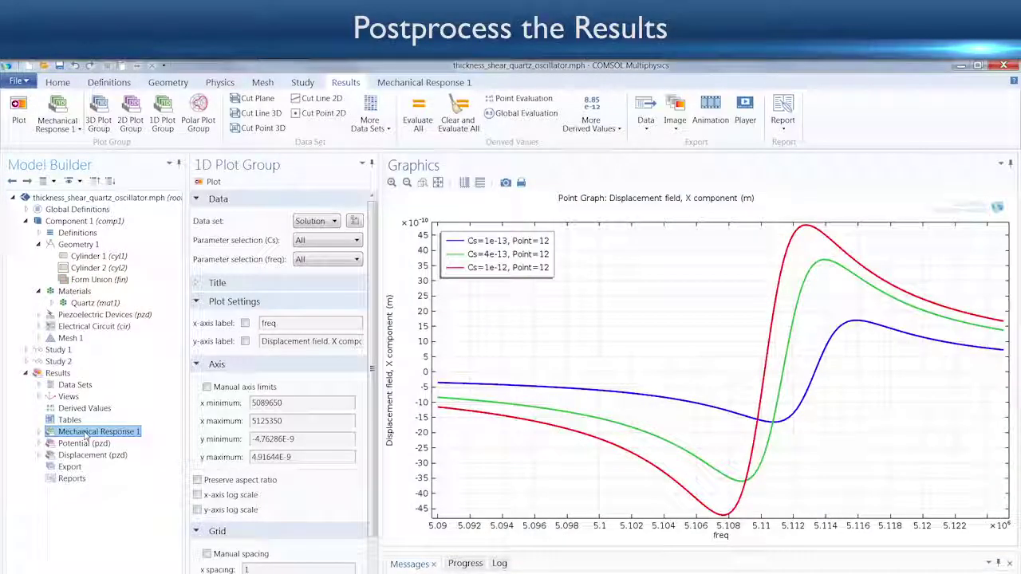
Display the Potential (pzd) plot, then the Displacement (pzd) plot.
click(83, 445)
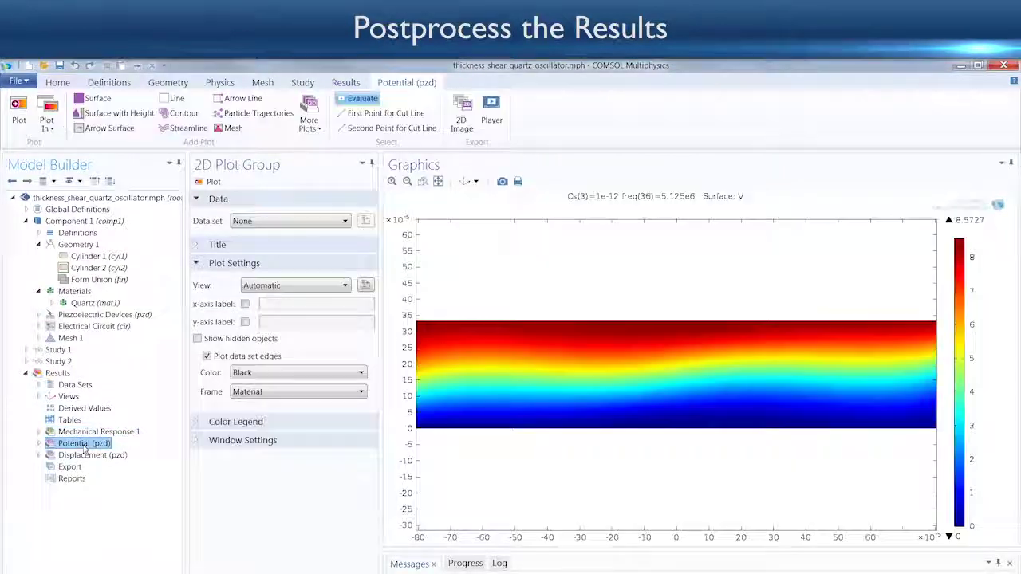
click(83, 455)
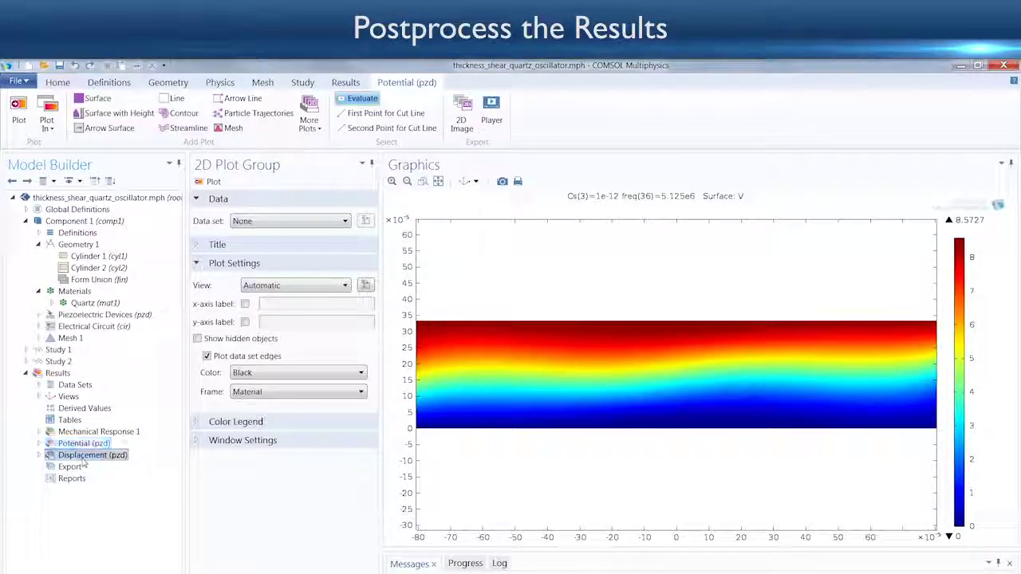